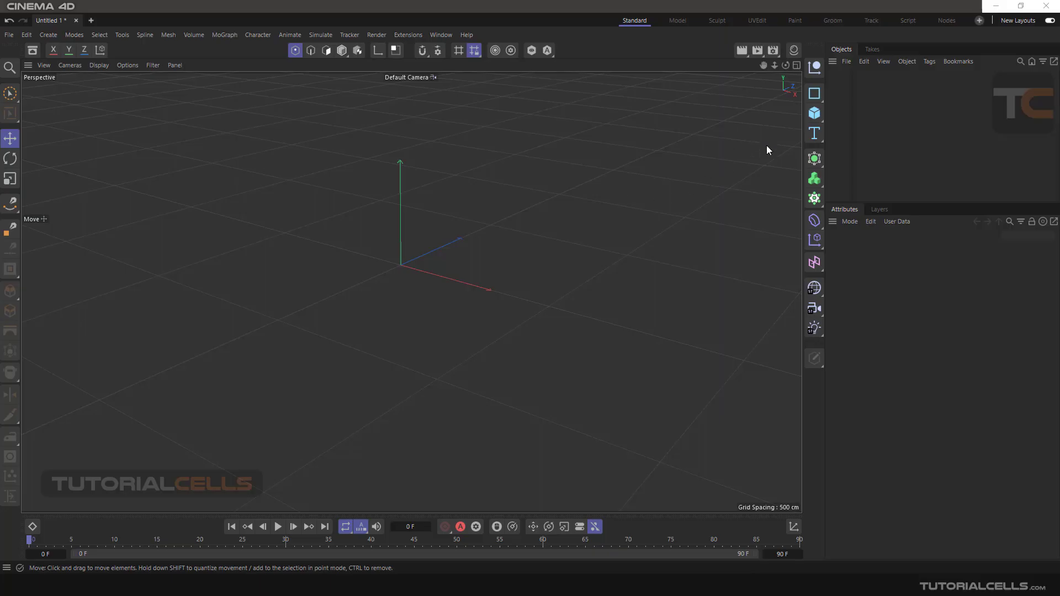
# - Add a Text Spline object to the scene
pyautogui.click(814, 133)
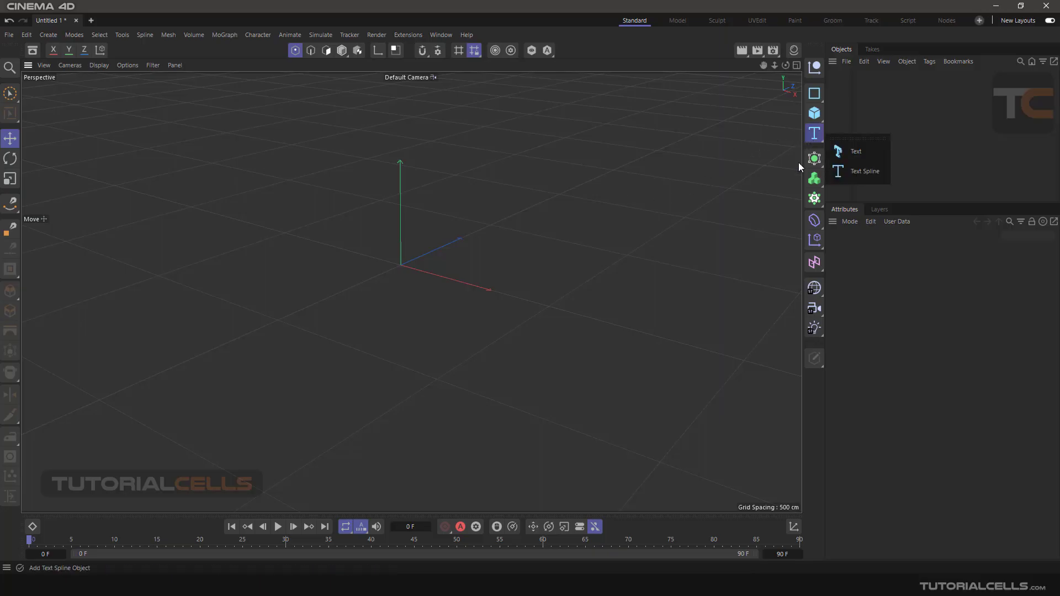
pyautogui.click(849, 174)
pyautogui.scroll(2, 479, 247)
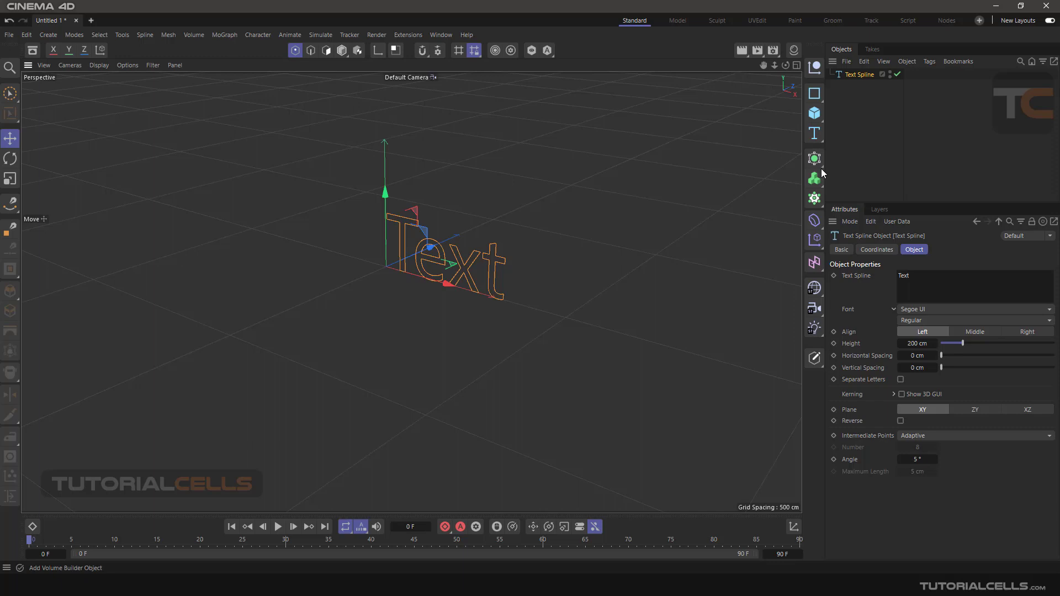
pyautogui.click(819, 167)
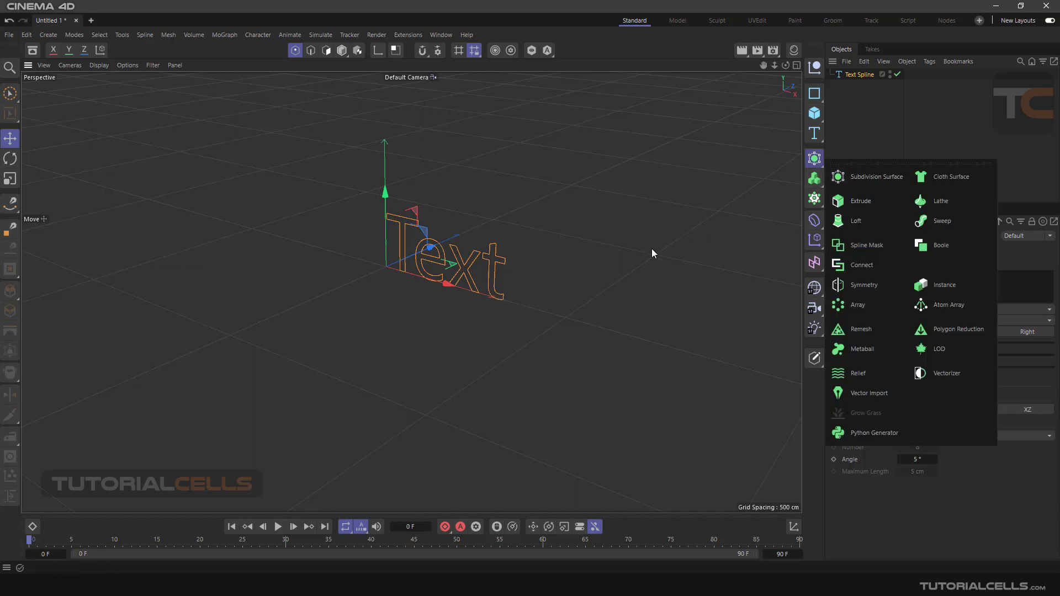
pyautogui.keyDown('alt'); pyautogui.moveTo(533, 273); pyautogui.dragTo(505, 265); pyautogui.keyUp('alt')
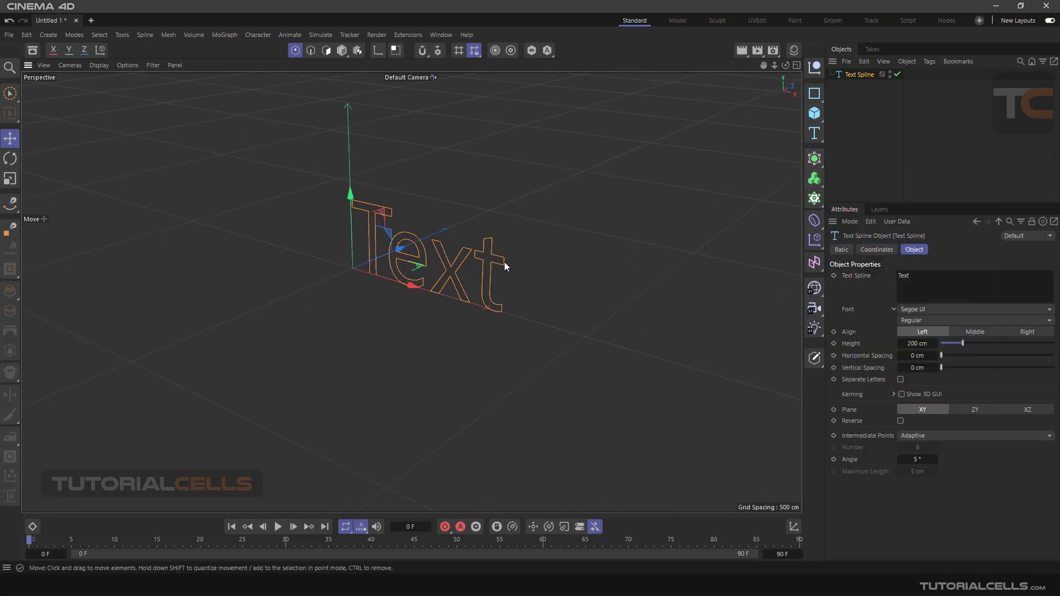
# - Add a 3D Text object and review its Caps, Selections, All, Lines and Words settings
pyautogui.click(814, 133)
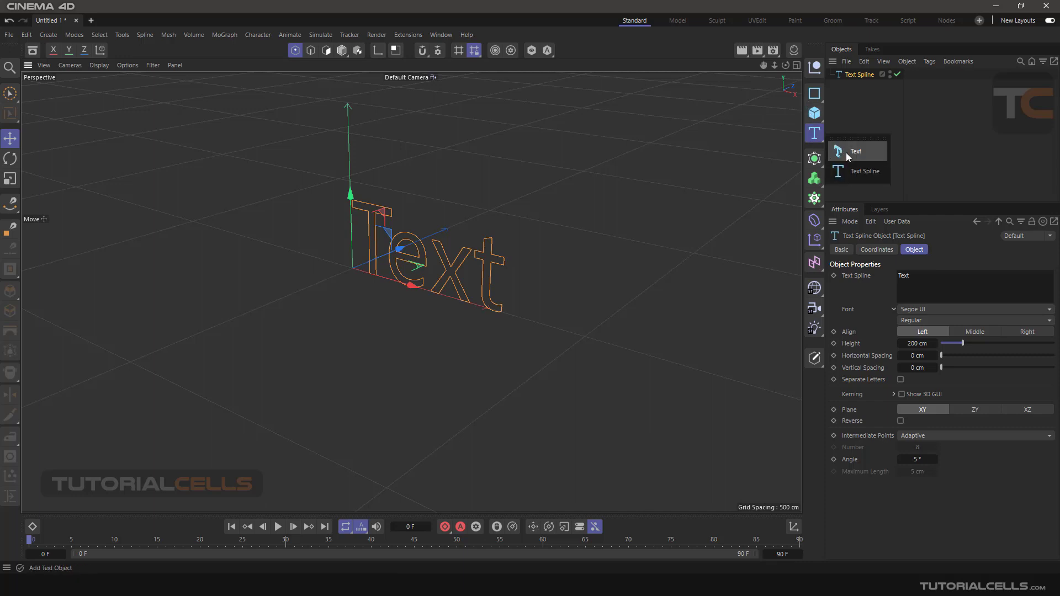
pyautogui.click(846, 150)
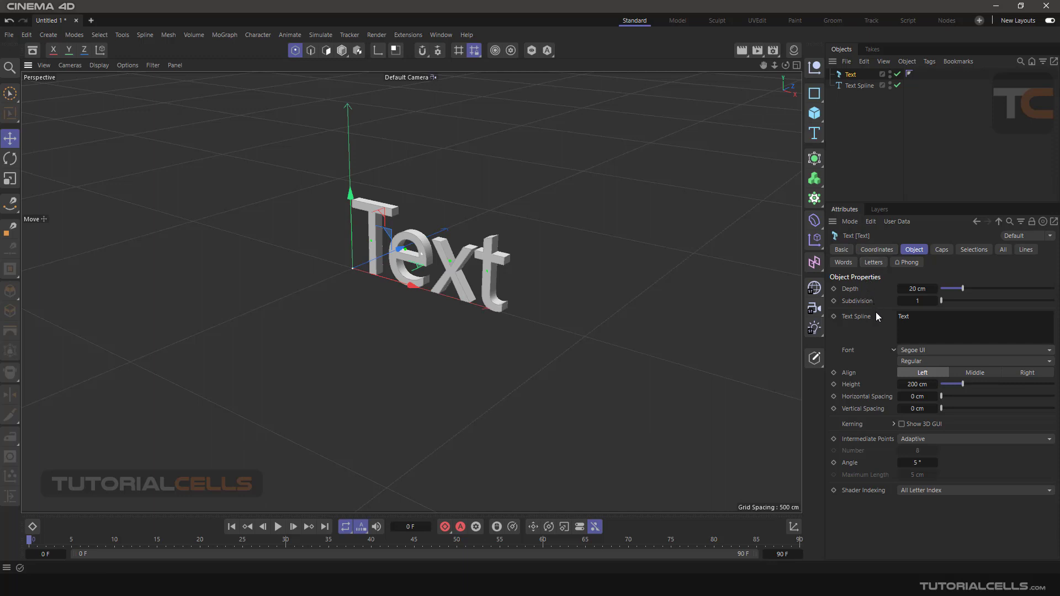
pyautogui.click(939, 249)
pyautogui.click(973, 250)
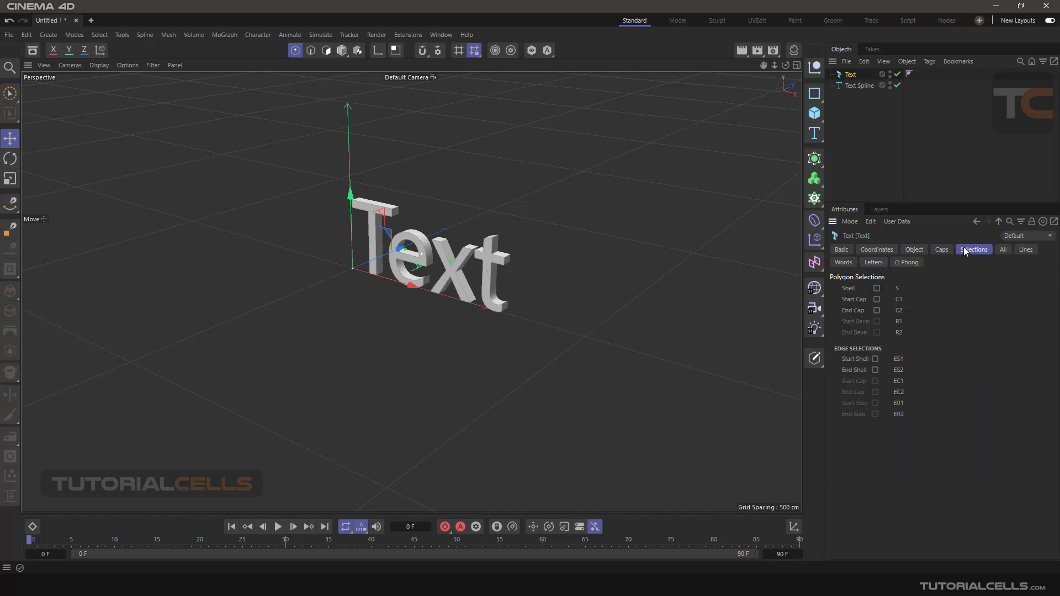
pyautogui.click(1003, 249)
pyautogui.click(1024, 251)
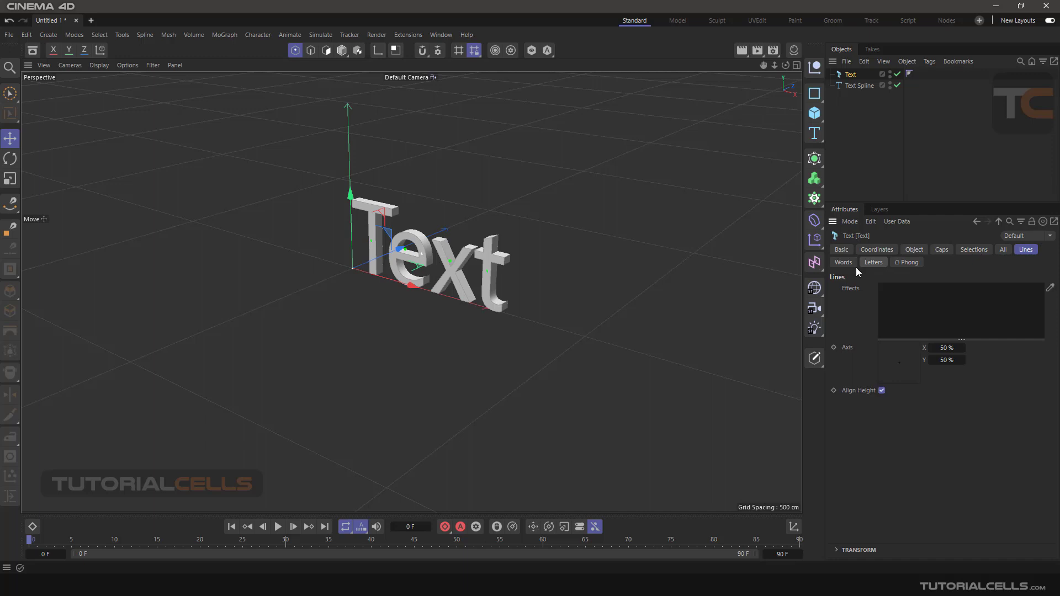
pyautogui.click(872, 263)
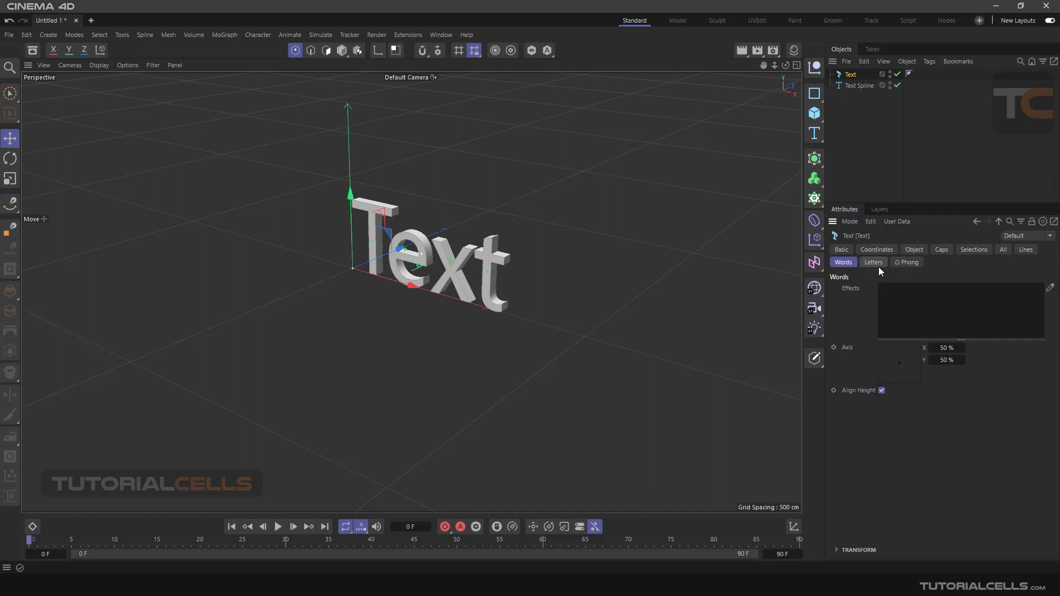
# - Delete the 3D Text object and select the remaining Text Spline
pyautogui.press('Delete')
pyautogui.click(849, 76)
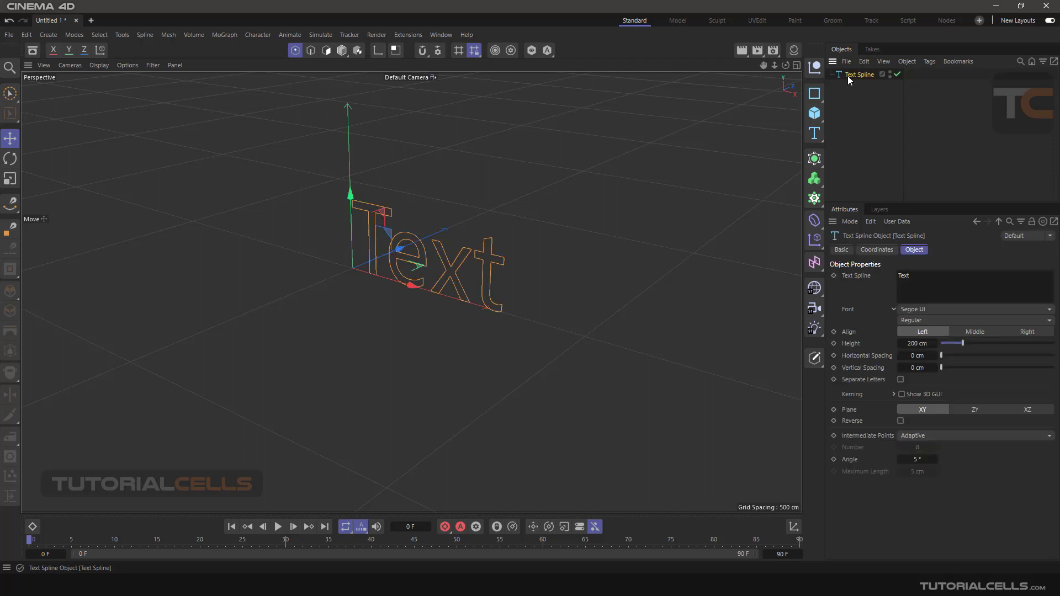
pyautogui.click(815, 136)
# - Replace the spline's text with three lines reading "tutorialcells", "hrt" and "TC"
pyautogui.click(914, 280)
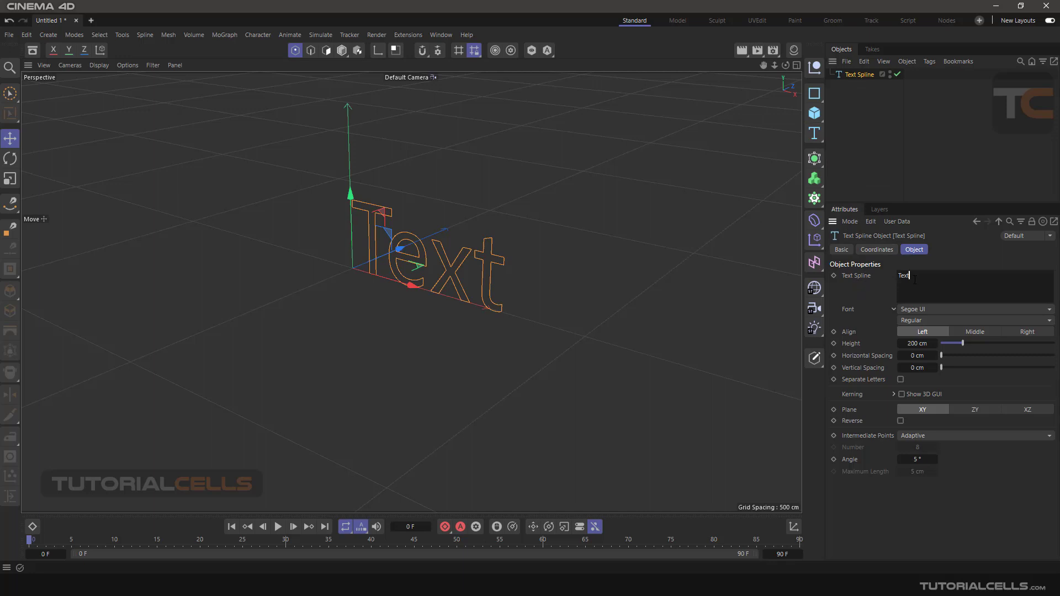
pyautogui.moveTo(914, 280); pyautogui.dragTo(894, 279)
pyautogui.write('tut')
pyautogui.write('hrt ')
pyautogui.write('TC')
pyautogui.click(869, 290)
pyautogui.scroll(-2, 386, 273)
pyautogui.scroll(3, 546, 316)
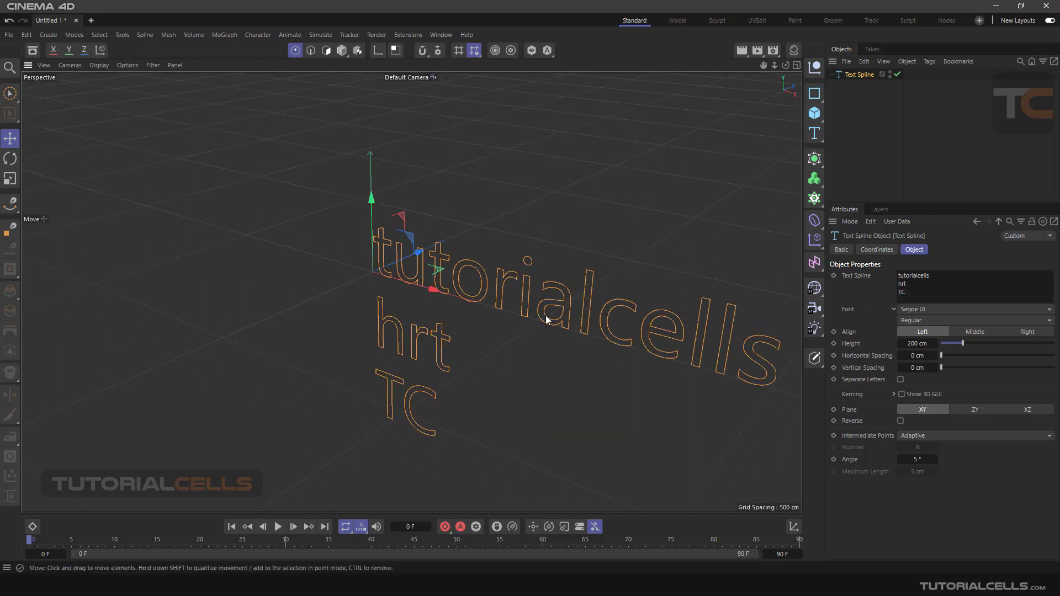
pyautogui.scroll(5, 476, 274)
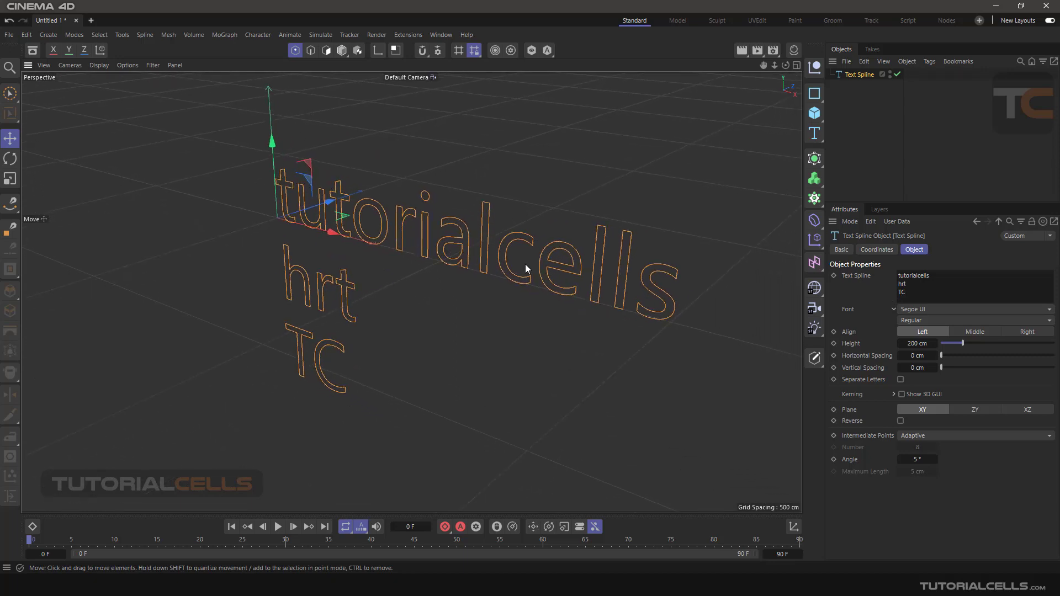
pyautogui.scroll(-1, 525, 269)
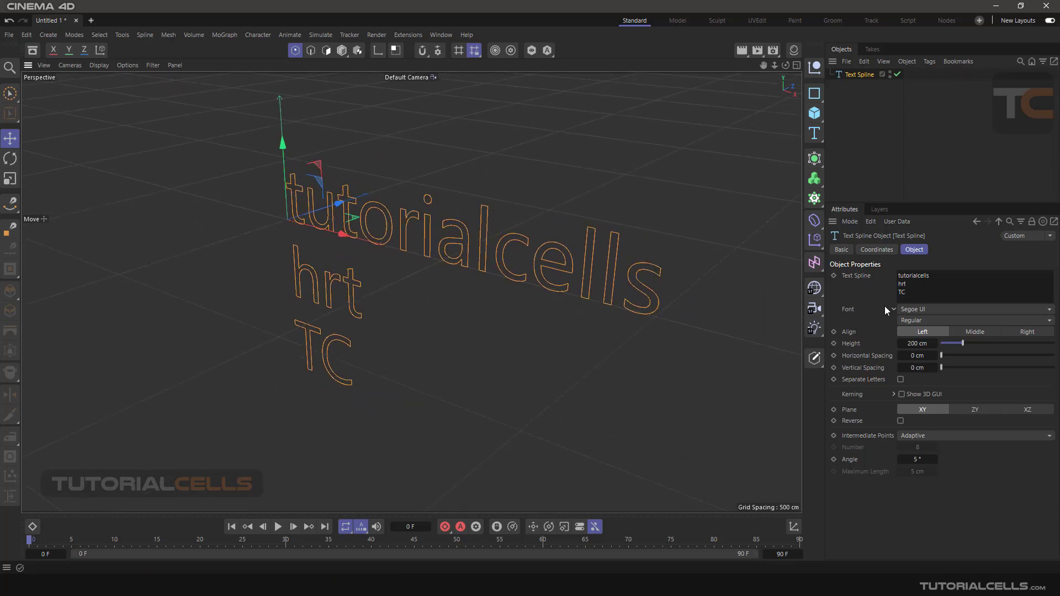
# - Set the text spline's font to Nulshock Rg
pyautogui.click(932, 310)
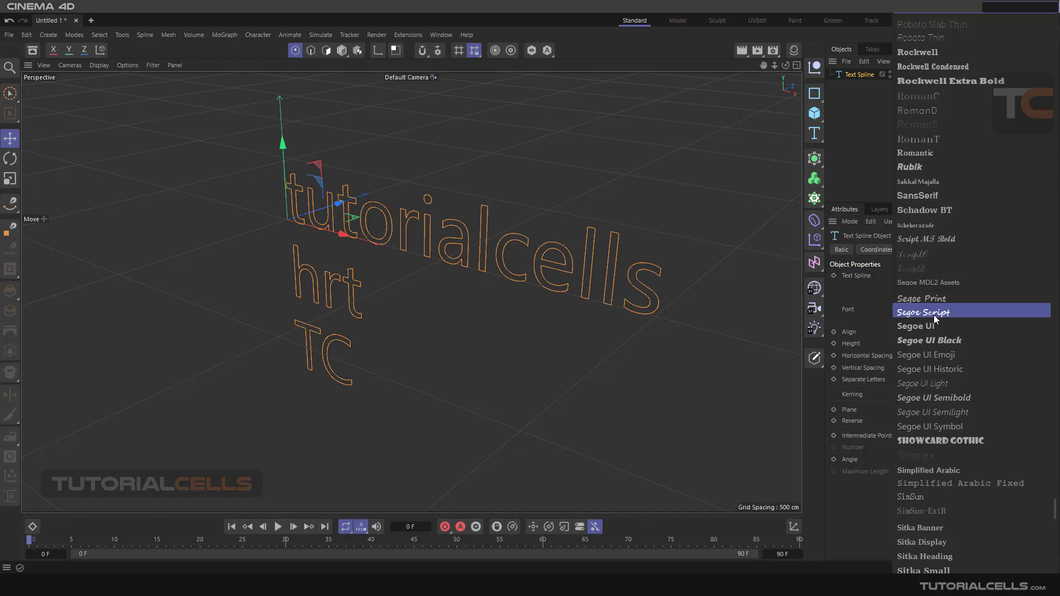
pyautogui.scroll(-5, 933, 315)
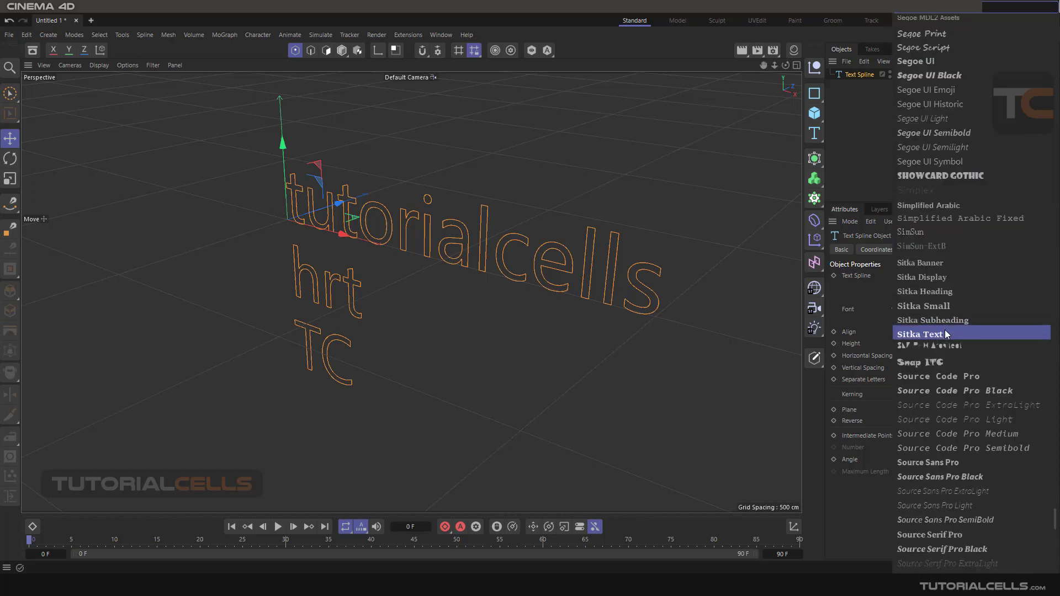
pyautogui.scroll(20, 945, 331)
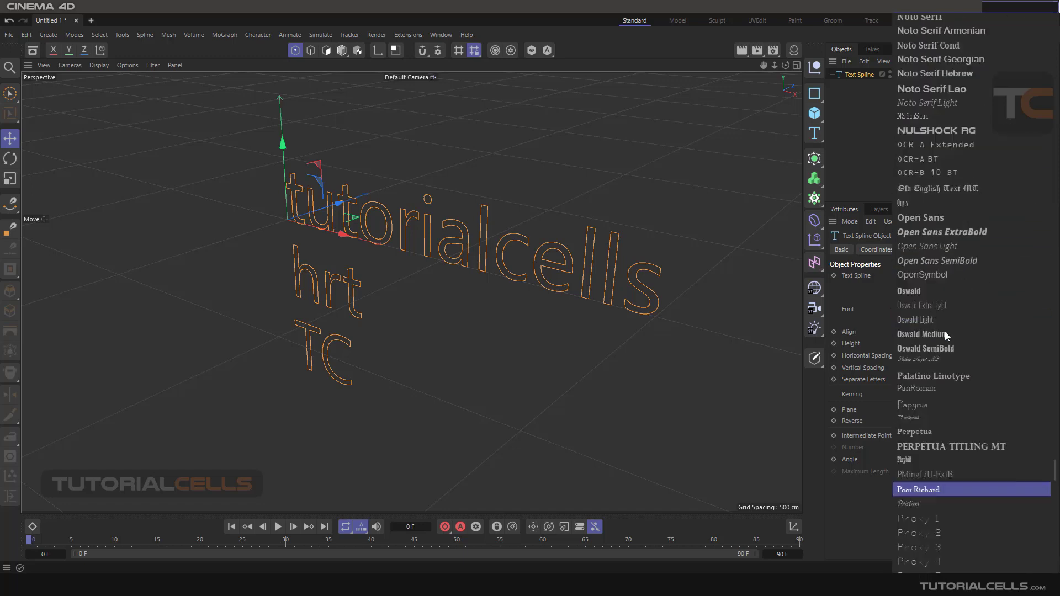
pyautogui.click(927, 131)
pyautogui.moveTo(486, 234); pyautogui.dragTo(414, 221)
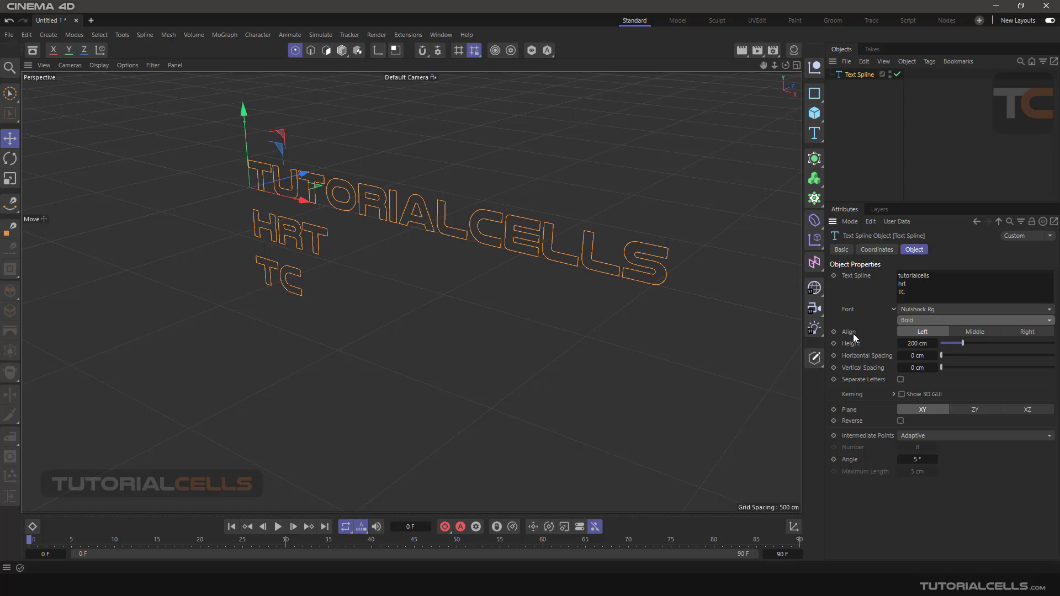
# - Try right alignment on the text lines and settle on Middle alignment
pyautogui.click(982, 331)
pyautogui.click(1027, 332)
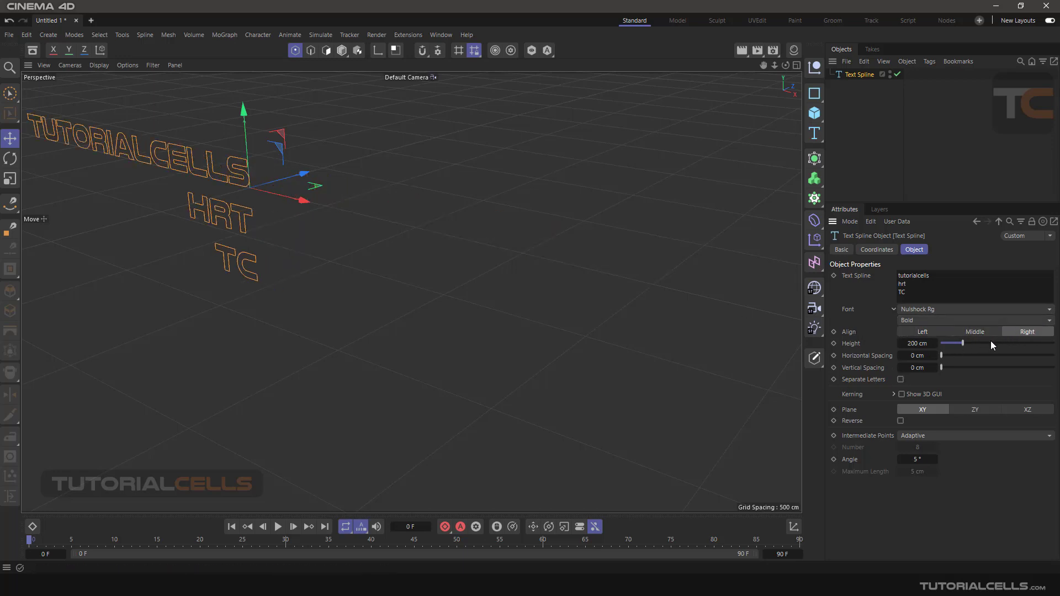
pyautogui.click(975, 332)
pyautogui.moveTo(324, 234); pyautogui.dragTo(456, 267)
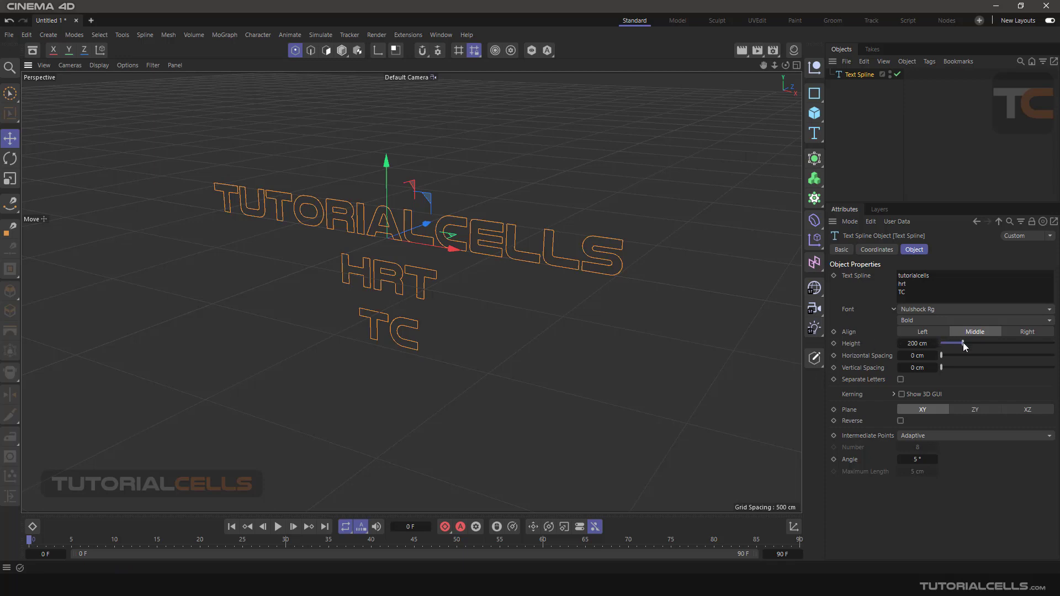
# - Set the text spline's height to 196 cm and its horizontal spacing to 21 cm
pyautogui.moveTo(962, 343)
pyautogui.mouseDown()
pyautogui.moveTo(975, 343)
pyautogui.moveTo(960, 340)
pyautogui.moveTo(973, 344)
pyautogui.moveTo(959, 343)
pyautogui.moveTo(972, 345)
pyautogui.moveTo(958, 357)
pyautogui.moveTo(1007, 356)
pyautogui.moveTo(972, 355)
pyautogui.mouseUp()
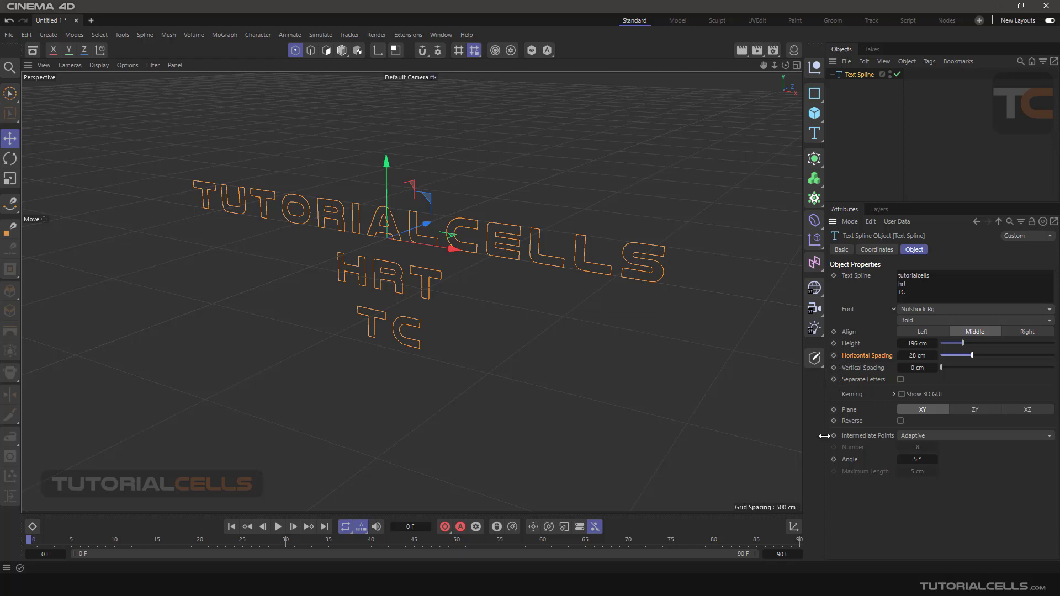
pyautogui.moveTo(972, 356)
pyautogui.mouseDown()
pyautogui.moveTo(982, 357)
pyautogui.moveTo(964, 358)
pyautogui.mouseUp()
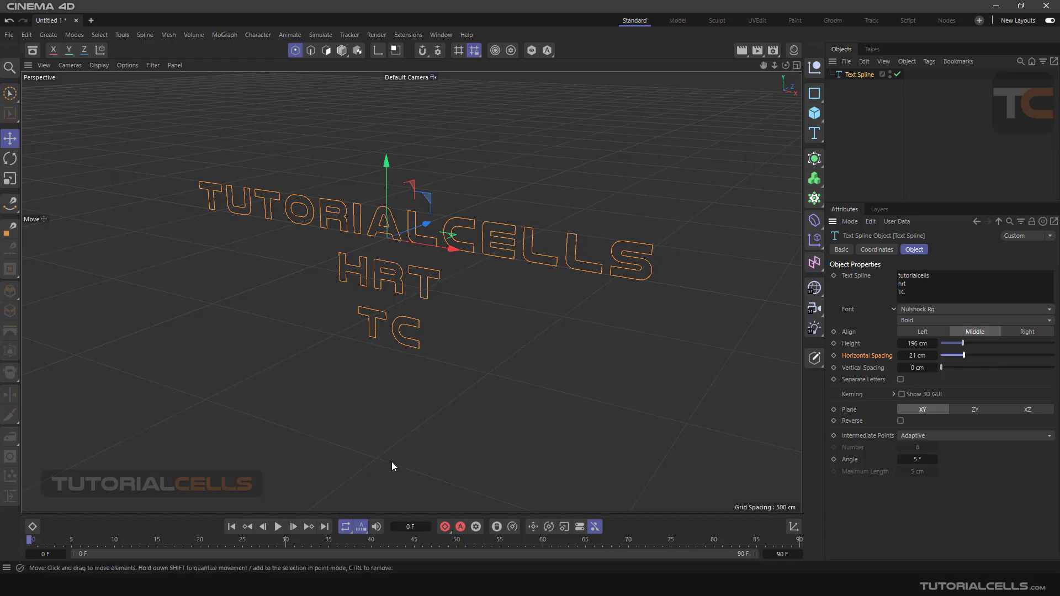
pyautogui.click(35, 525)
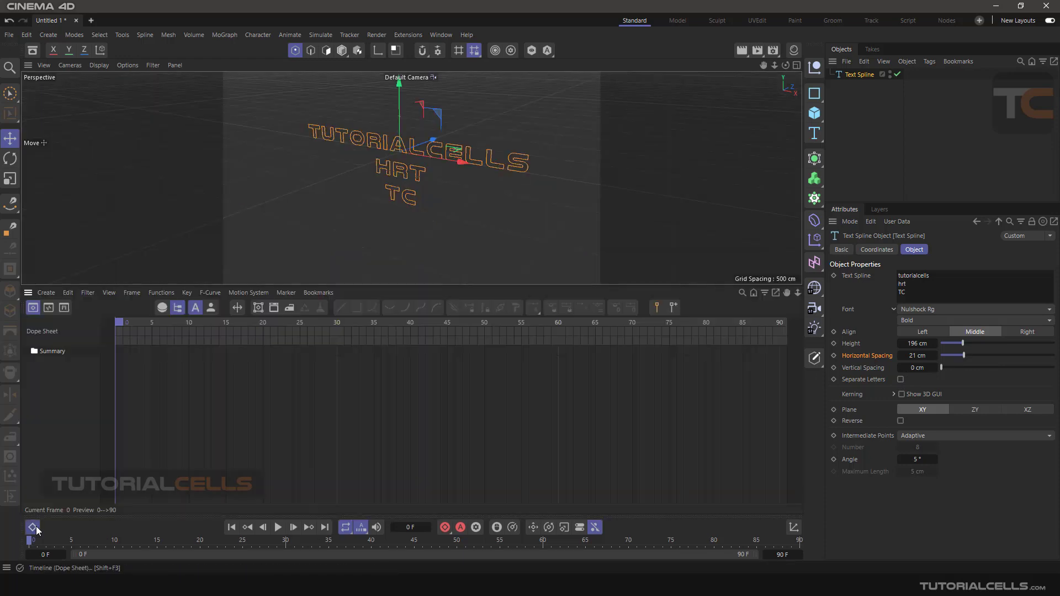
pyautogui.click(35, 526)
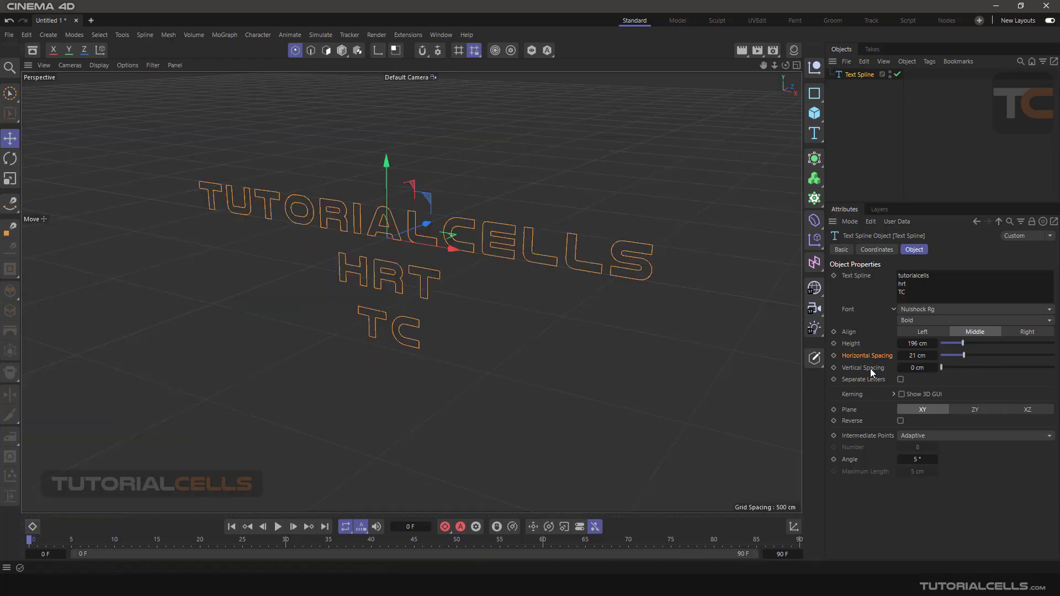
# - Try converting the text spline into one editable spline, and undo the conversion
pyautogui.moveTo(942, 369); pyautogui.dragTo(887, 381)
pyautogui.click(814, 357)
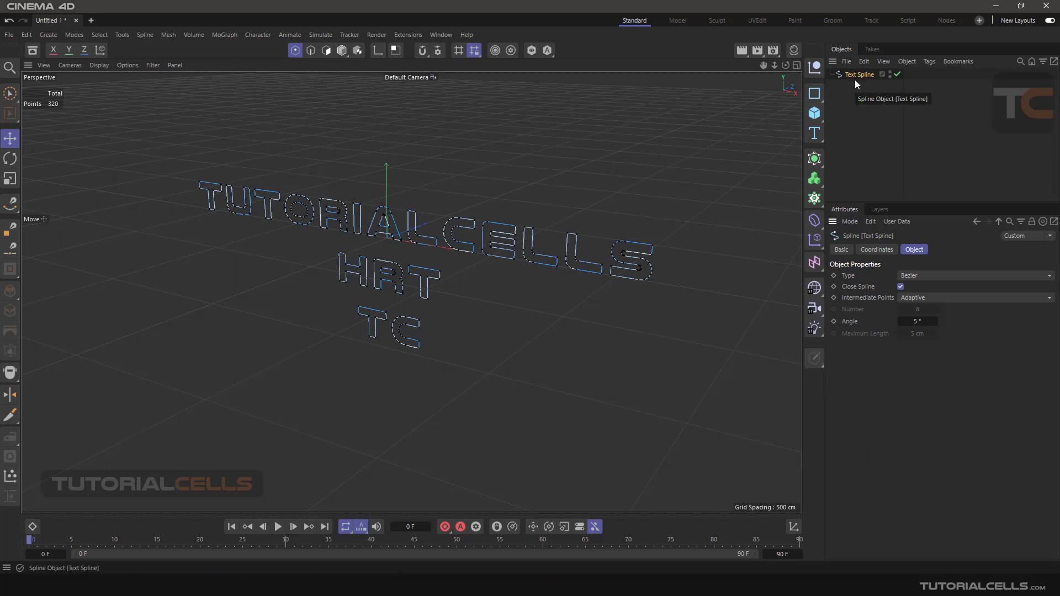
pyautogui.hotkey('ctrl', 'z')
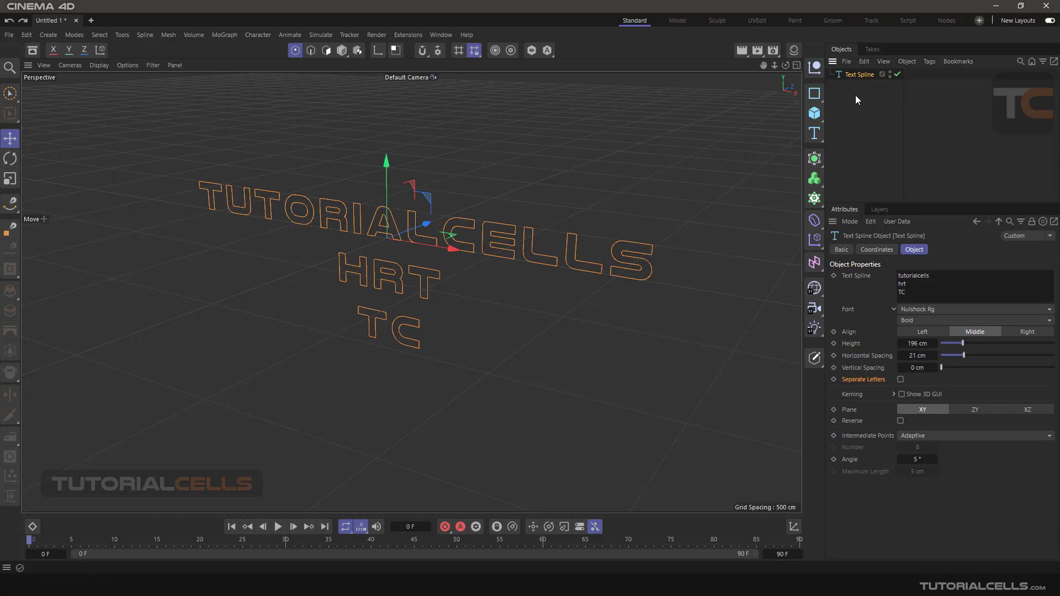
# - Enable Separate Letters on the text spline and make it editable
pyautogui.click(901, 380)
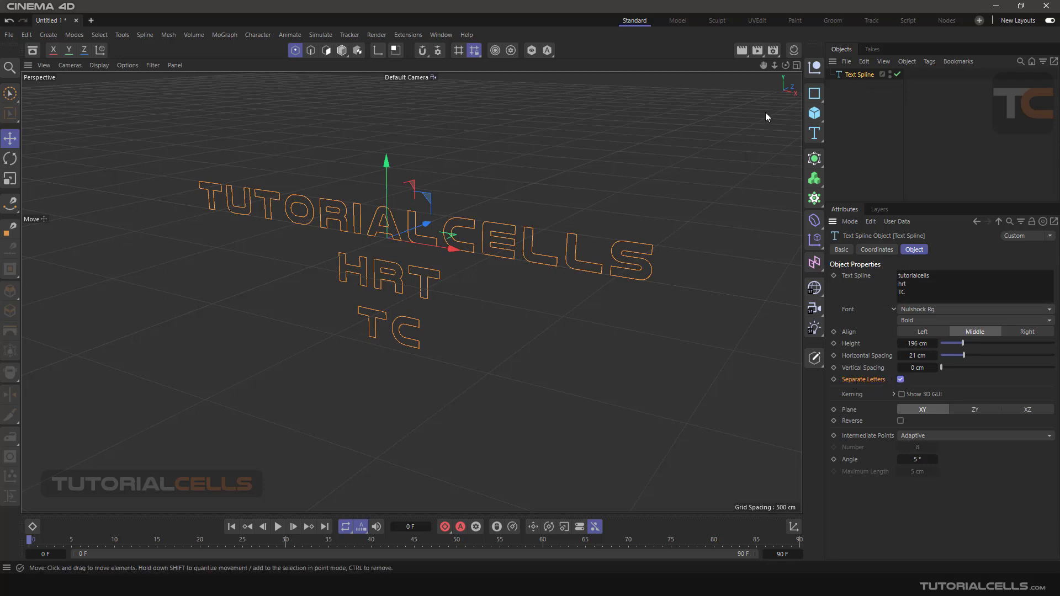
pyautogui.click(816, 361)
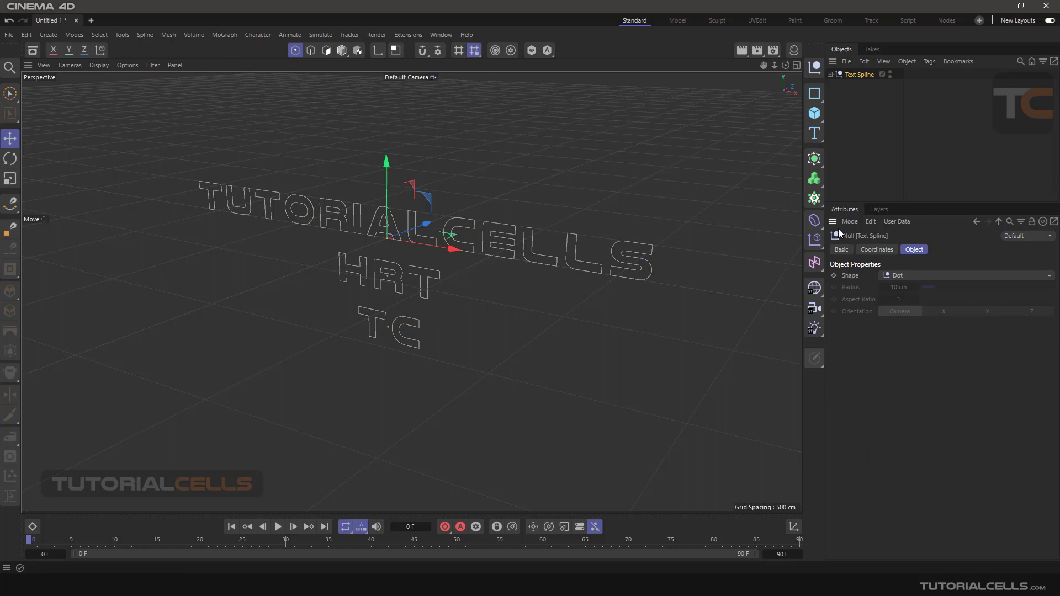
# - Examine the converted Text Spline hierarchy, checking the null for each text line and the individual letter splines inside
pyautogui.click(839, 87)
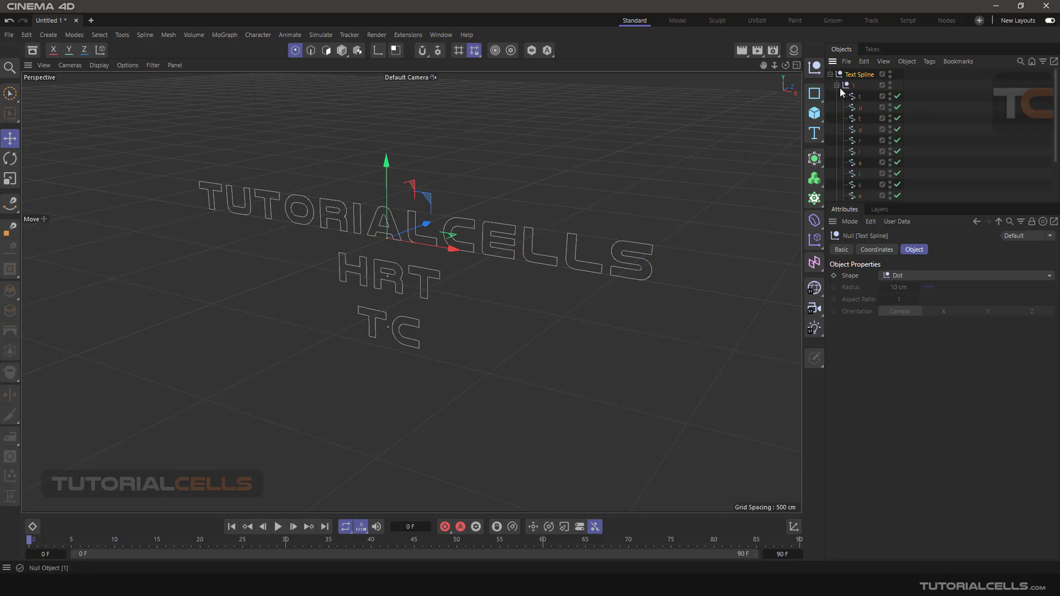
pyautogui.click(840, 87)
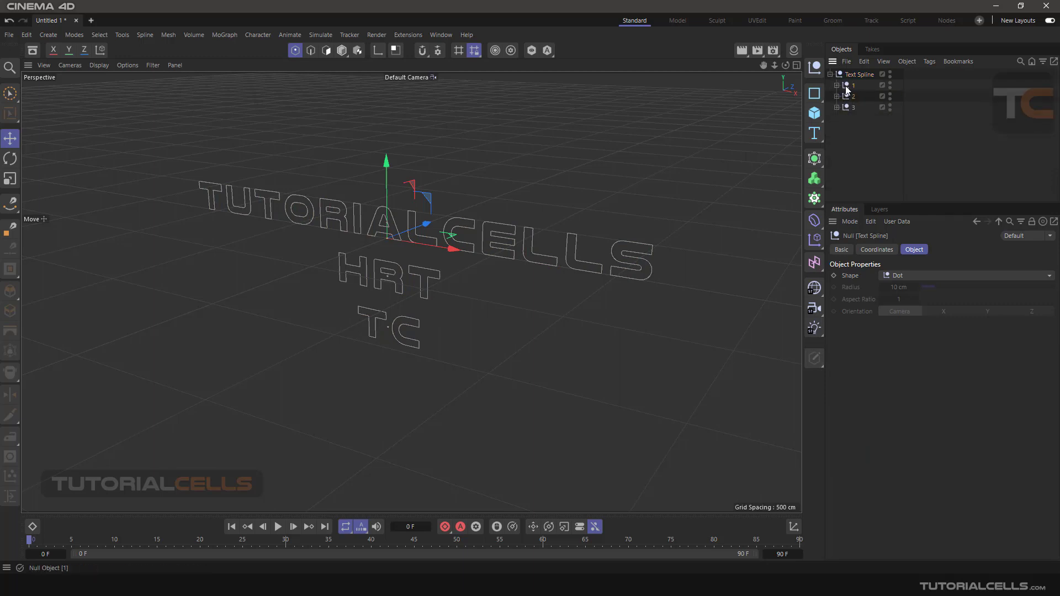
pyautogui.click(846, 85)
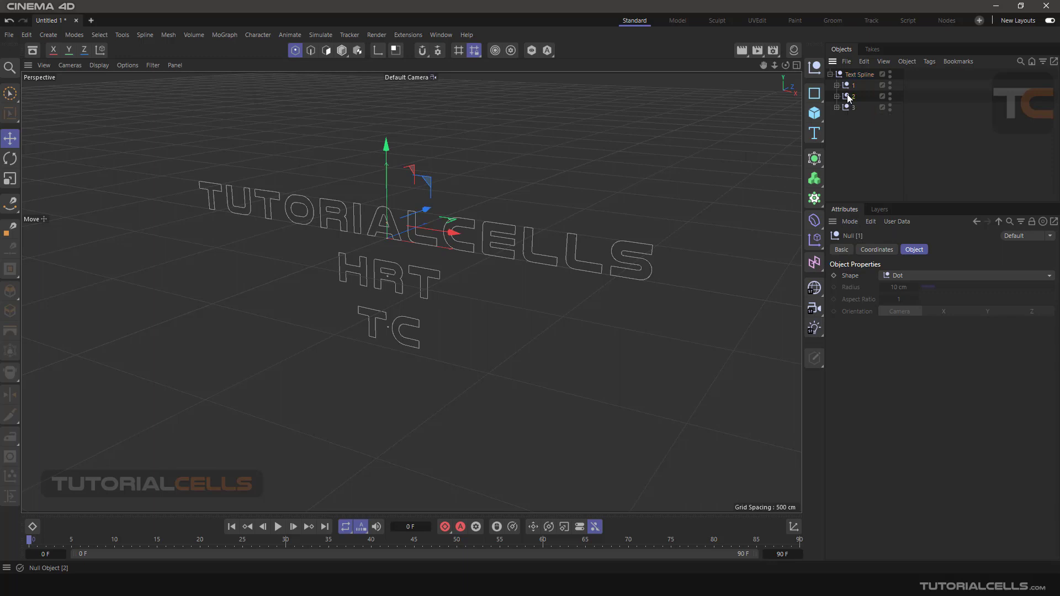
pyautogui.click(848, 95)
pyautogui.click(849, 110)
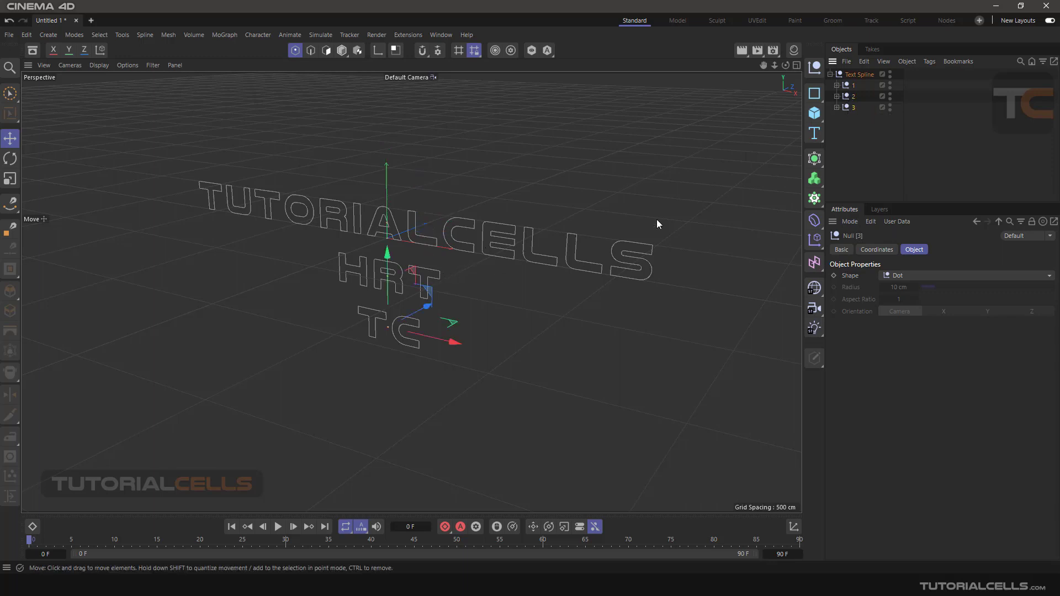
pyautogui.click(837, 108)
pyautogui.click(859, 128)
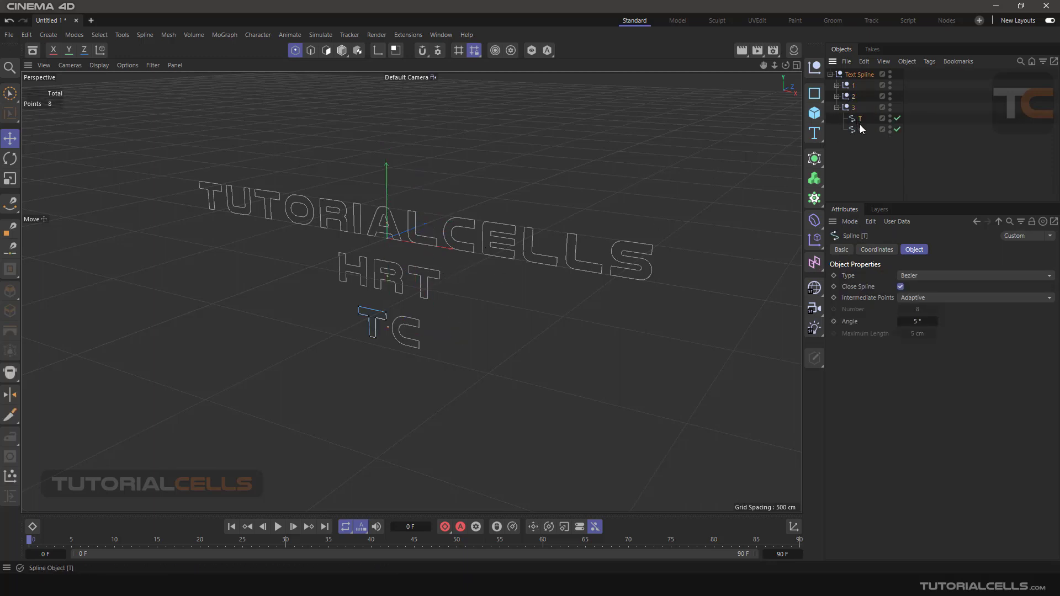
pyautogui.click(836, 107)
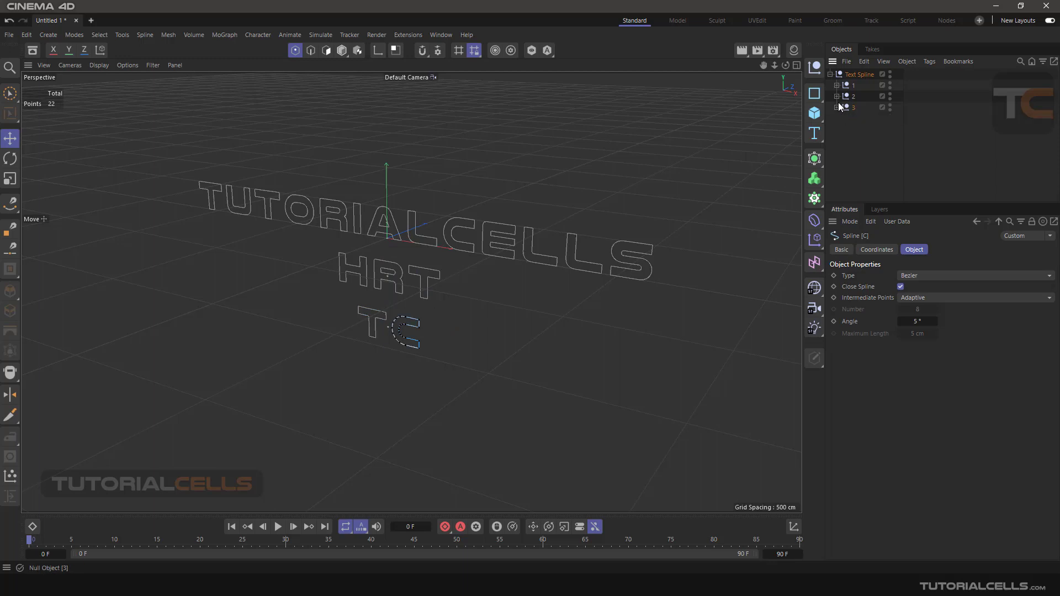
pyautogui.keyDown('ctrl'); pyautogui.click(830, 74); pyautogui.keyUp('ctrl')
pyautogui.scroll(-4, 884, 153)
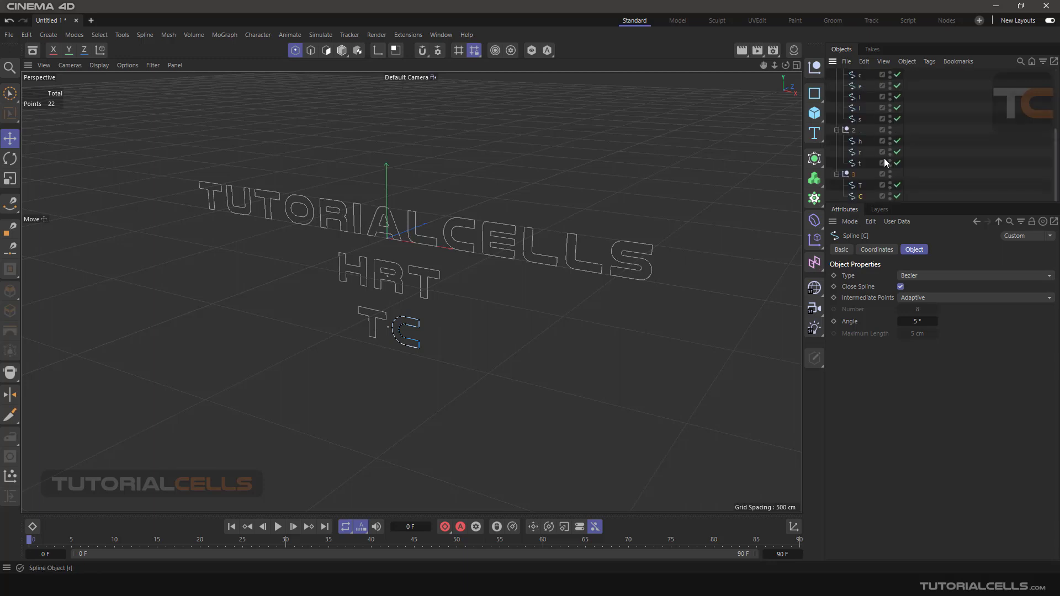
# - Inspect individual letter splines in the first text line's null, selecting several in turn, and collapse the Text Spline hierarchy
pyautogui.scroll(4, 883, 158)
pyautogui.click(858, 98)
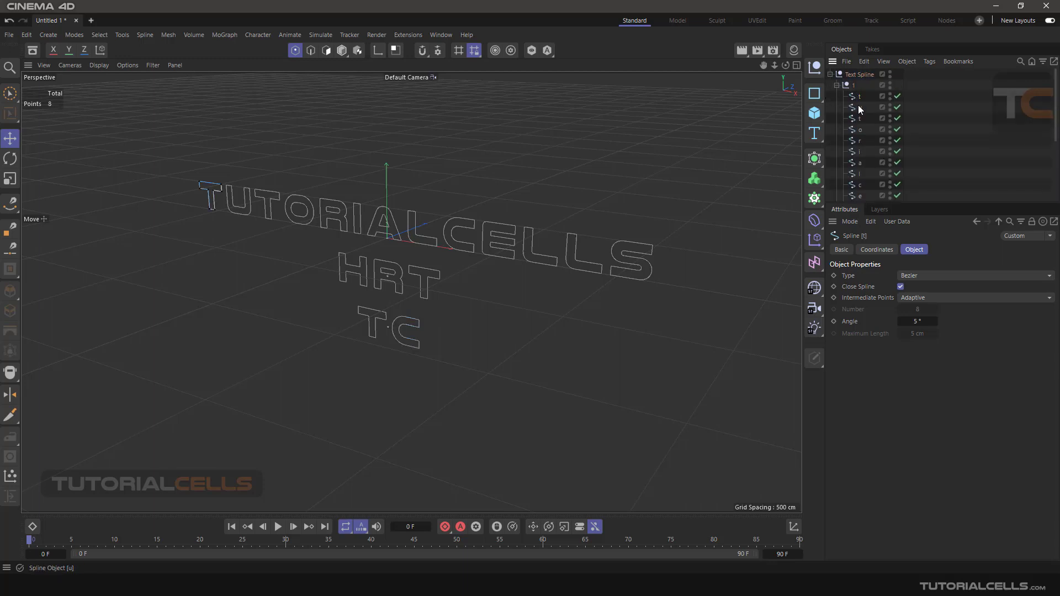
pyautogui.click(857, 120)
pyautogui.click(858, 140)
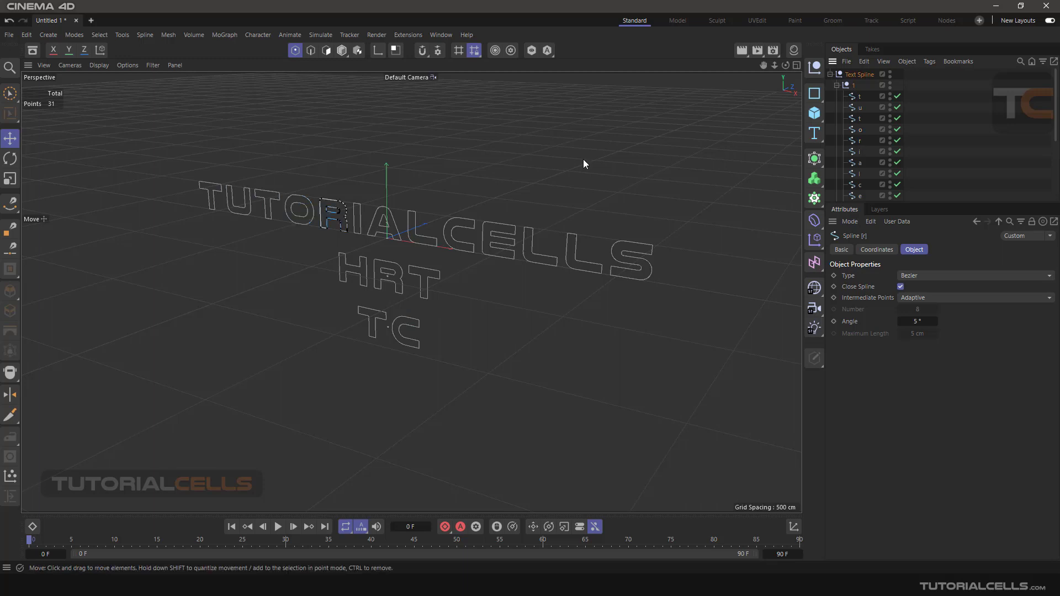
pyautogui.click(830, 74)
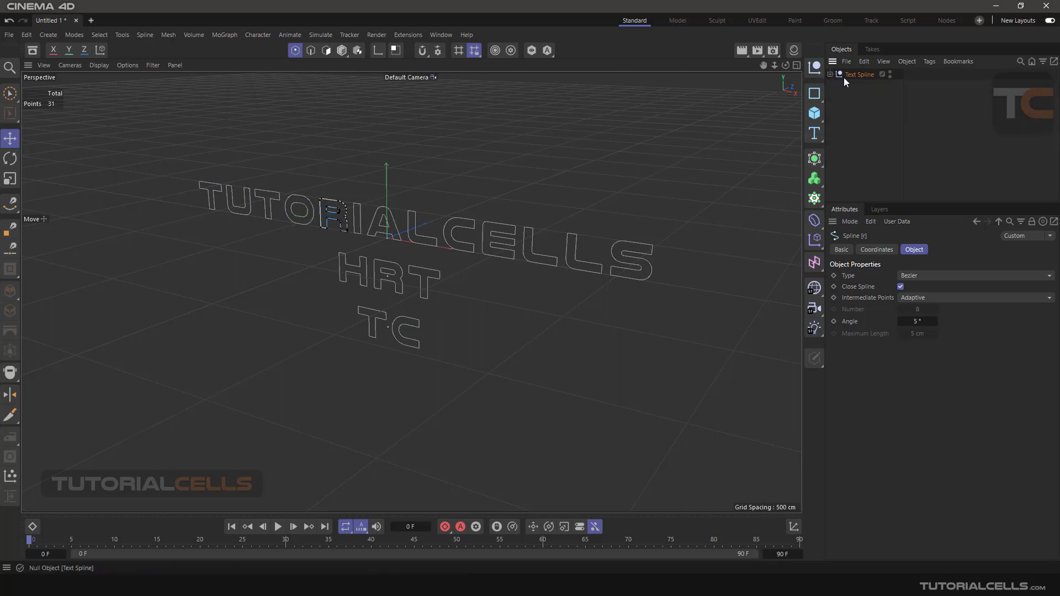
# - Undo the conversion of the text into separate letter splines to return to the parametric Text Spline
pyautogui.click(851, 75)
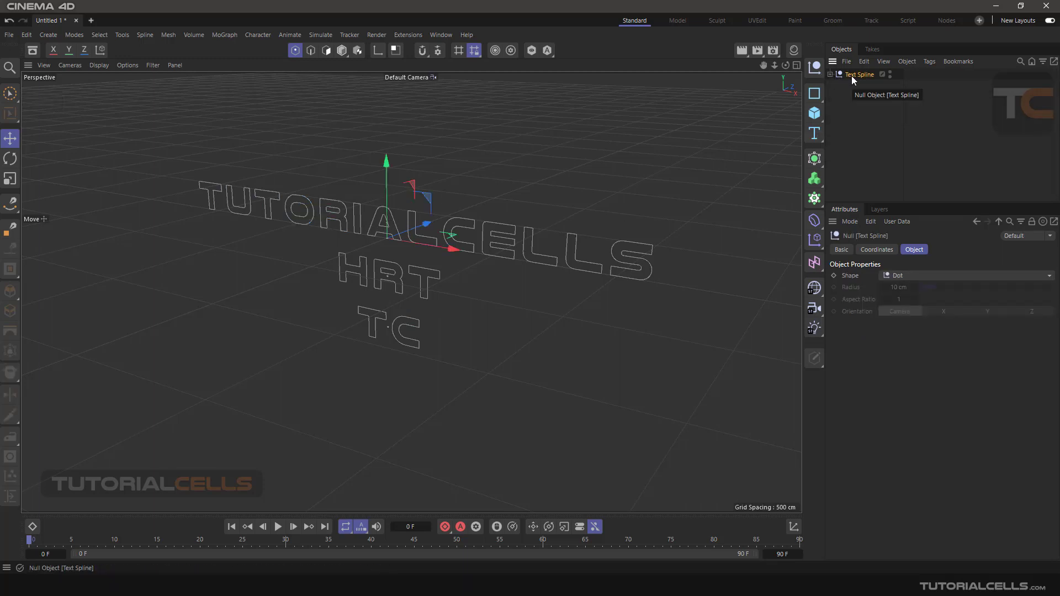
pyautogui.hotkey('ctrl', 'z')
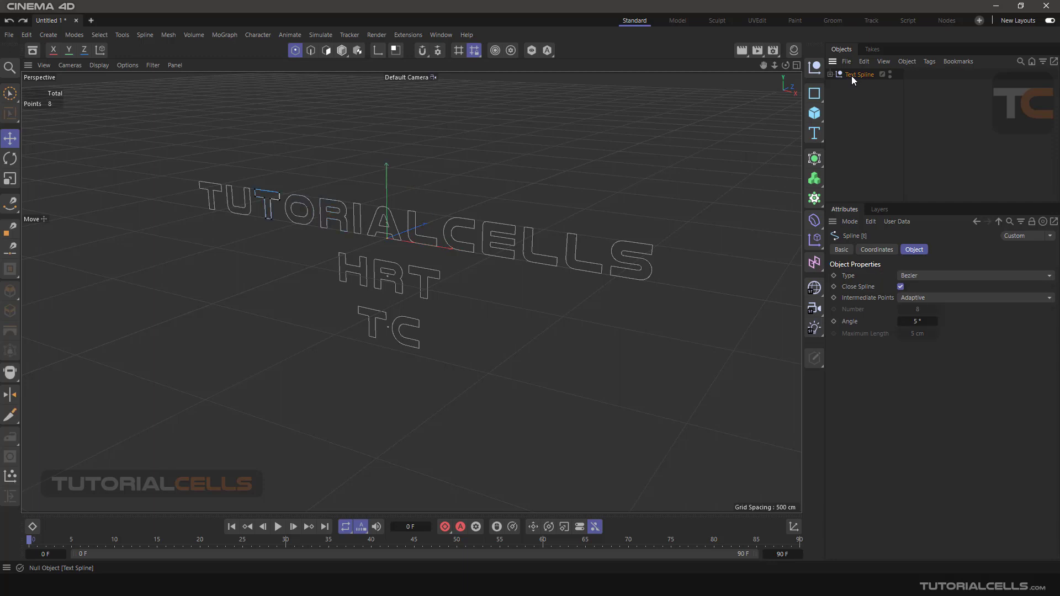
pyautogui.hotkey('ctrl', 'z')
pyautogui.hotkey('ctrl', 'z')
pyautogui.hotkey('ctrl', 'z')
pyautogui.hotkey('ctrl', 'z')
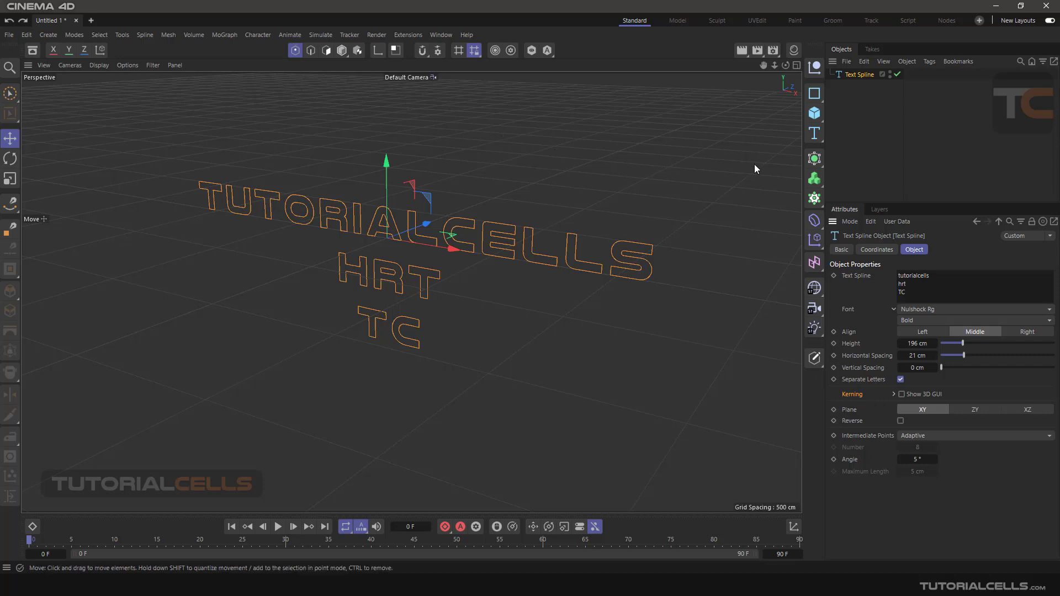
# - Add an Extrude generator and make the Text Spline its child to give the text 3D depth
pyautogui.click(816, 159)
pyautogui.click(859, 201)
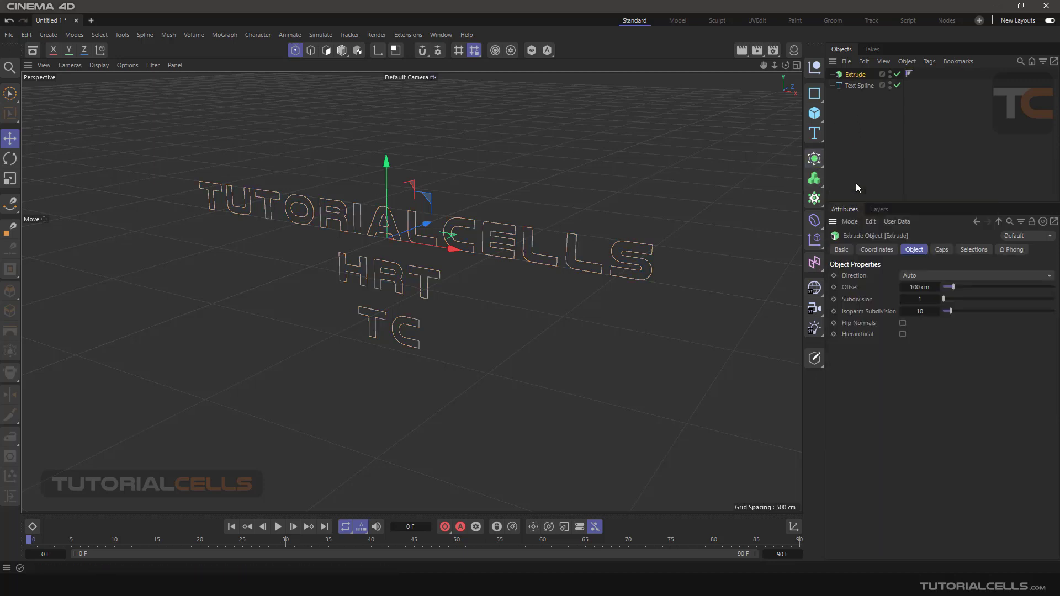
pyautogui.moveTo(851, 87); pyautogui.dragTo(854, 76)
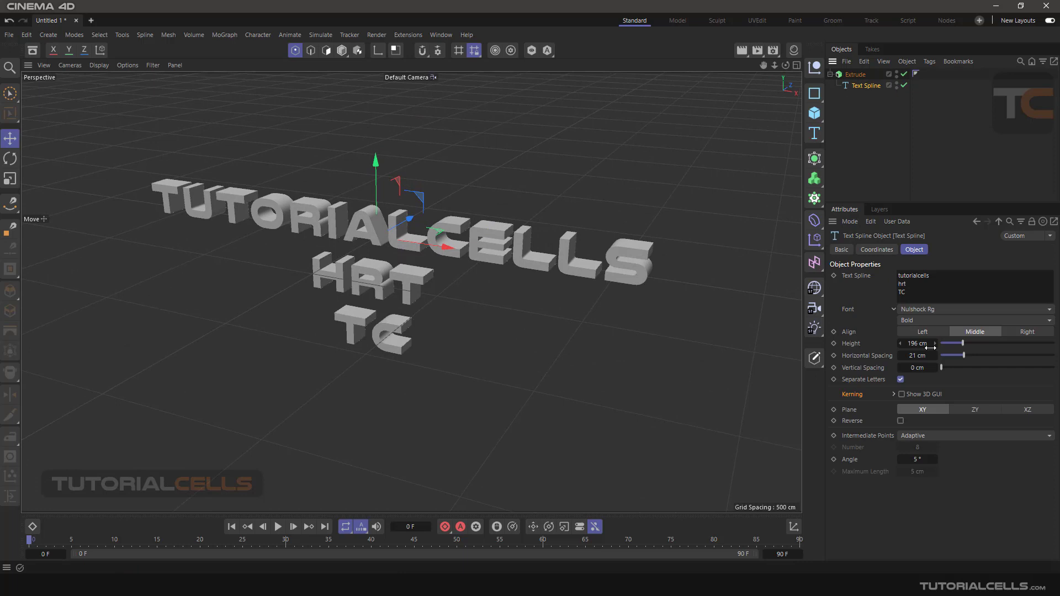
# - Set the extruded text spline's height to 186 cm and its horizontal spacing to 0 cm
pyautogui.moveTo(961, 342); pyautogui.dragTo(923, 356)
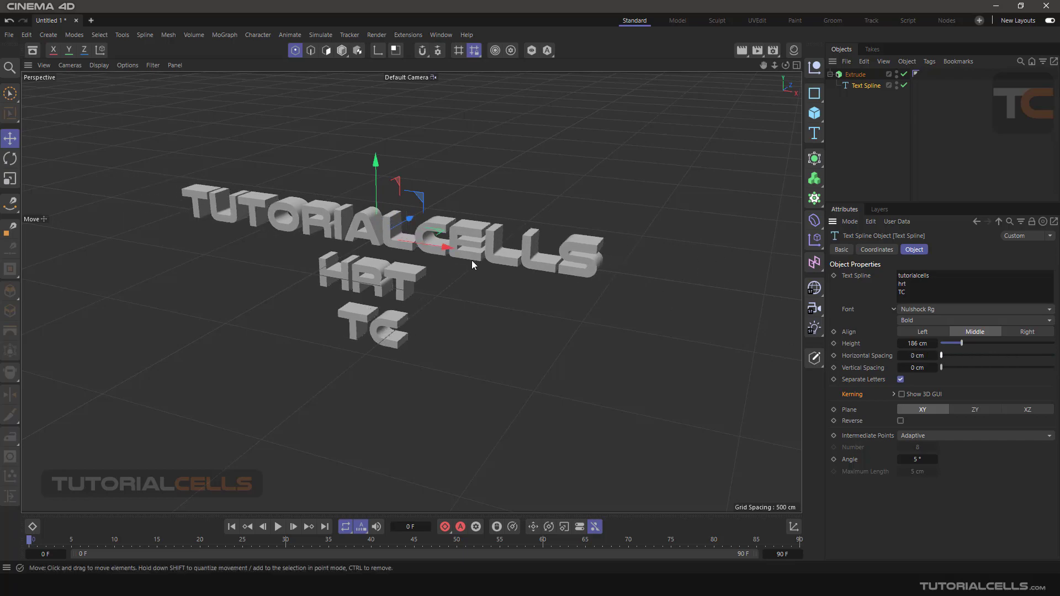
pyautogui.keyDown('alt'); pyautogui.moveTo(466, 236); pyautogui.dragTo(465, 262); pyautogui.keyUp('alt')
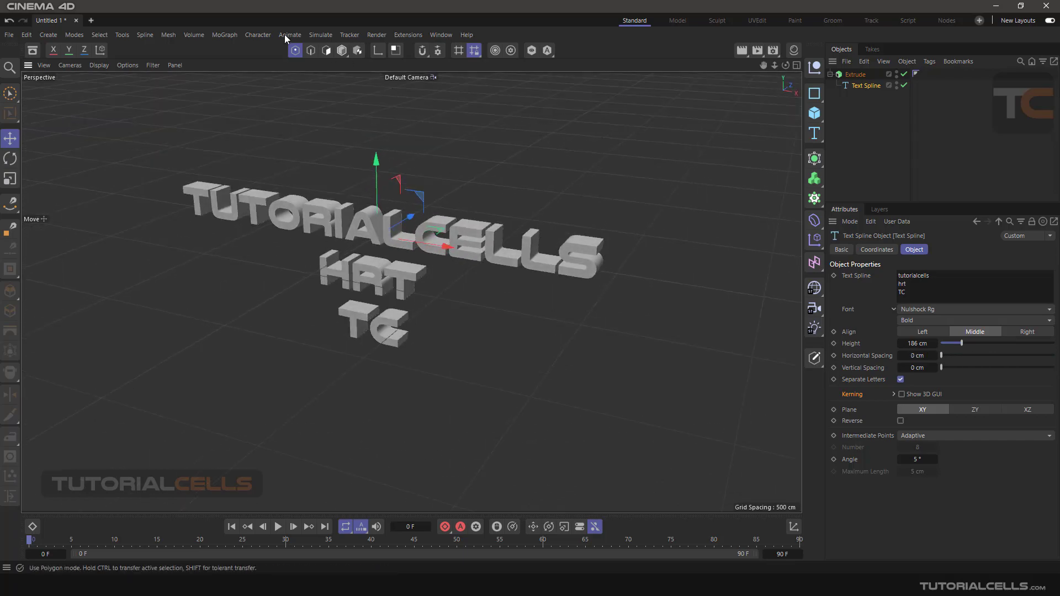